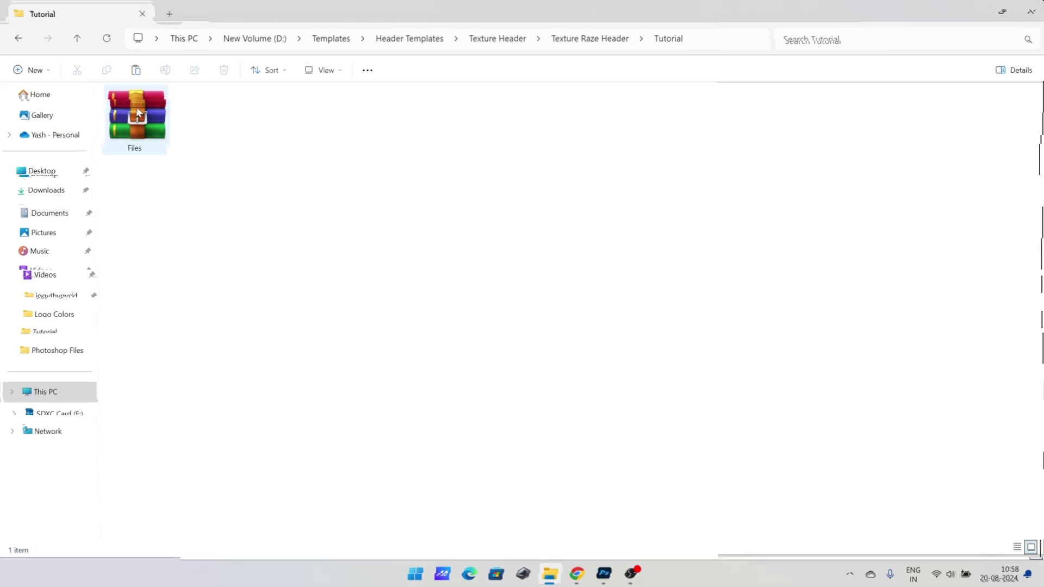
- Extract the Files archive with WinRAR and open Twitter Header Edit File from Files > Photoshop Files
{"action": "left_click", "coordinate": [138, 122]}
{"action": "right_click", "coordinate": [139, 110]}
{"action": "left_click", "coordinate": [389, 372]}
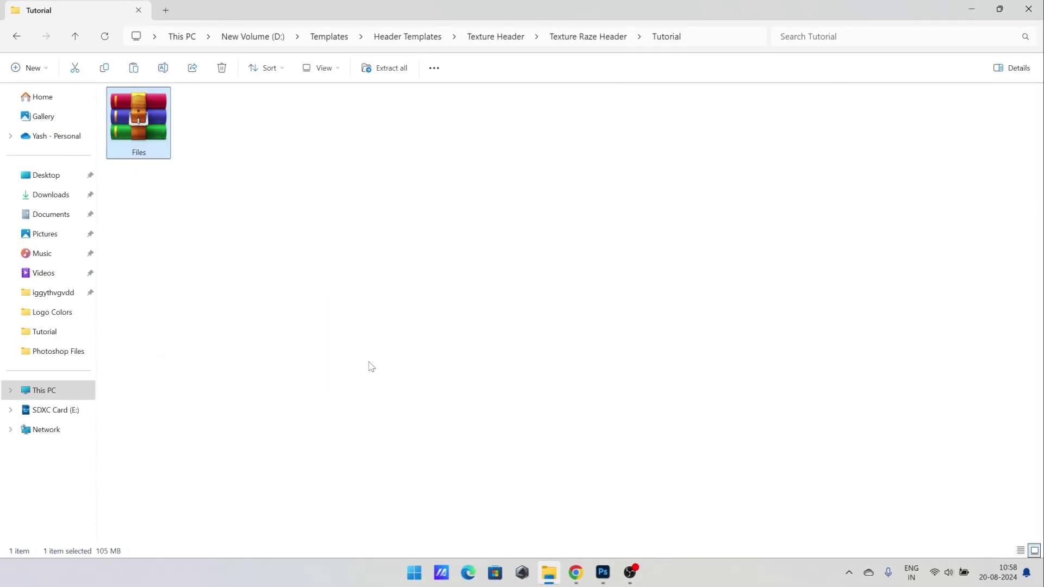
{"action": "double_click", "coordinate": [219, 155]}
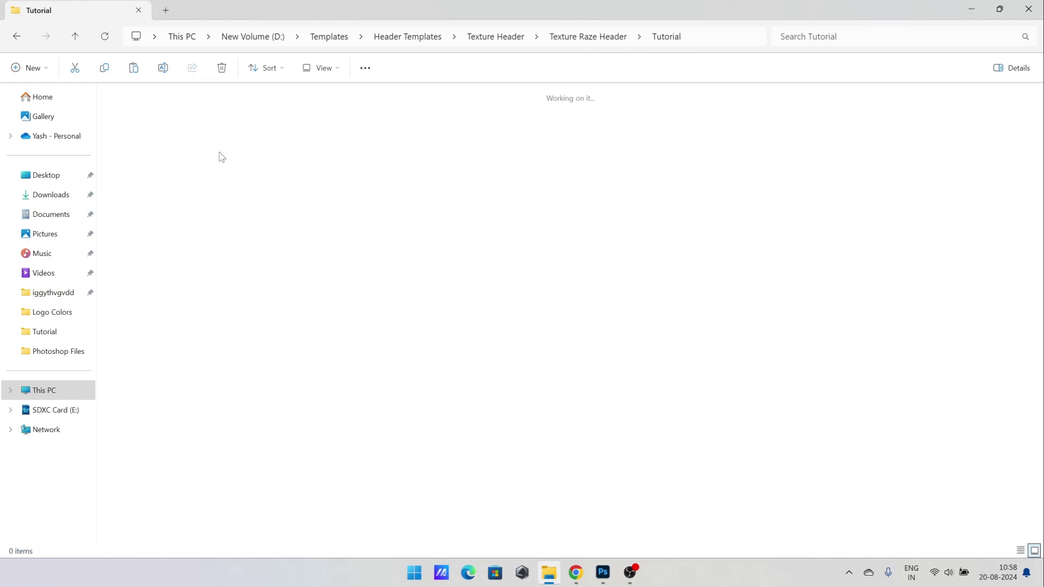
{"action": "mouse_move", "coordinate": [205, 126]}
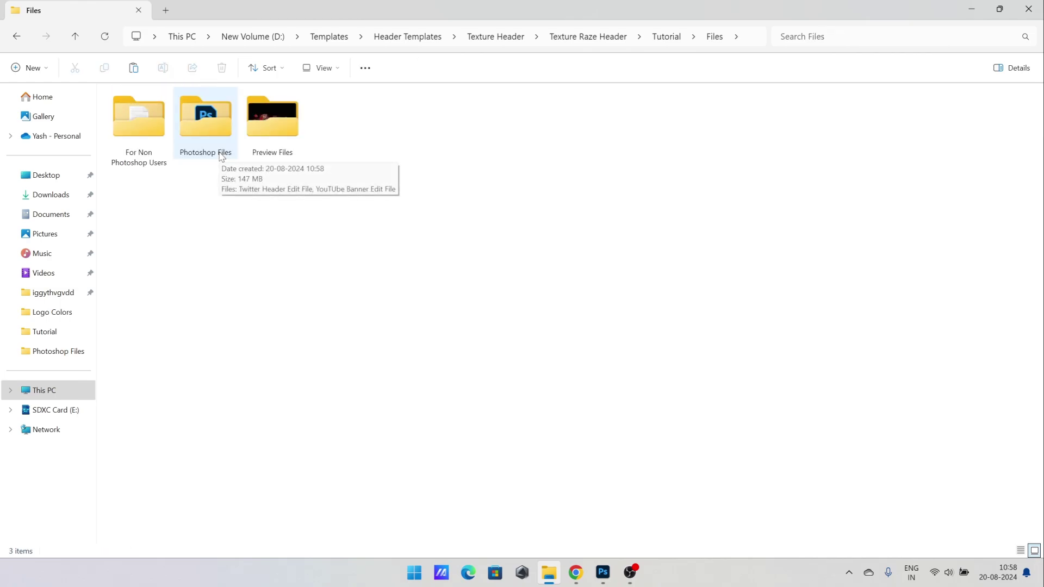
{"action": "double_click", "coordinate": [222, 157]}
{"action": "double_click", "coordinate": [188, 113]}
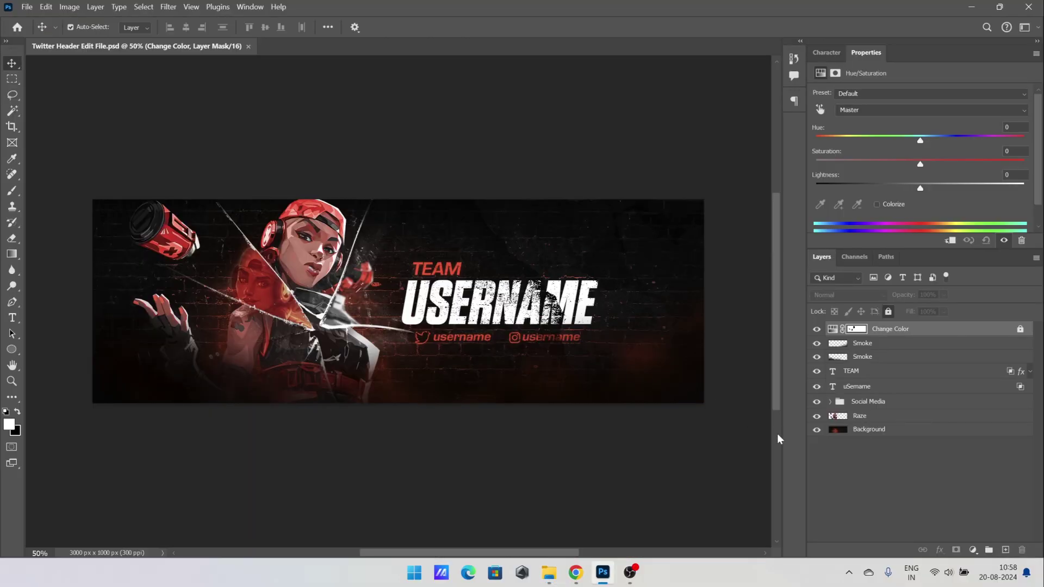
- Replace the header's TEAM text with XYZ and USERNAME with ANYNAMEE
{"action": "left_click", "coordinate": [13, 318]}
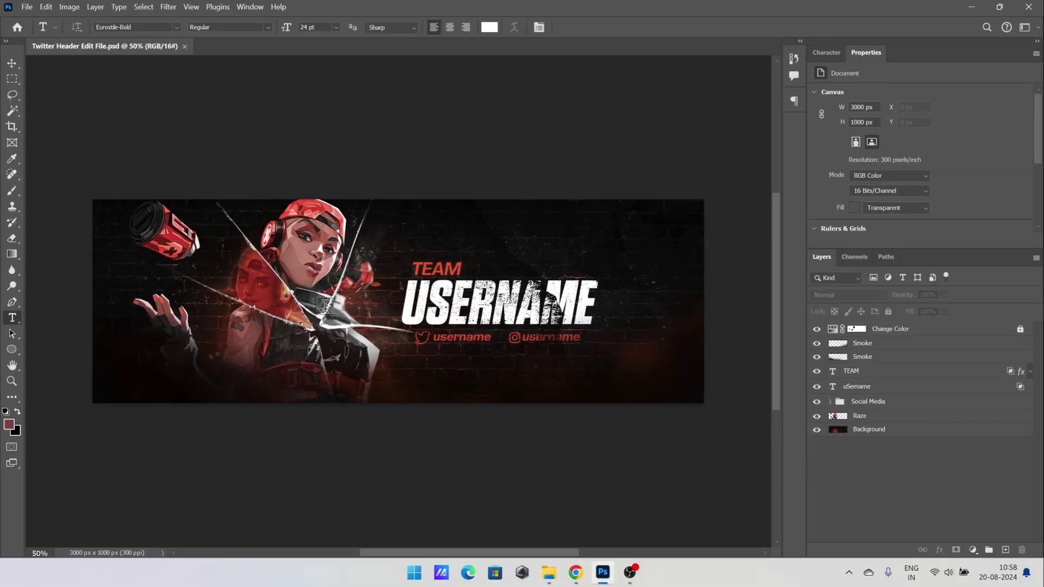
{"action": "double_click", "coordinate": [449, 266]}
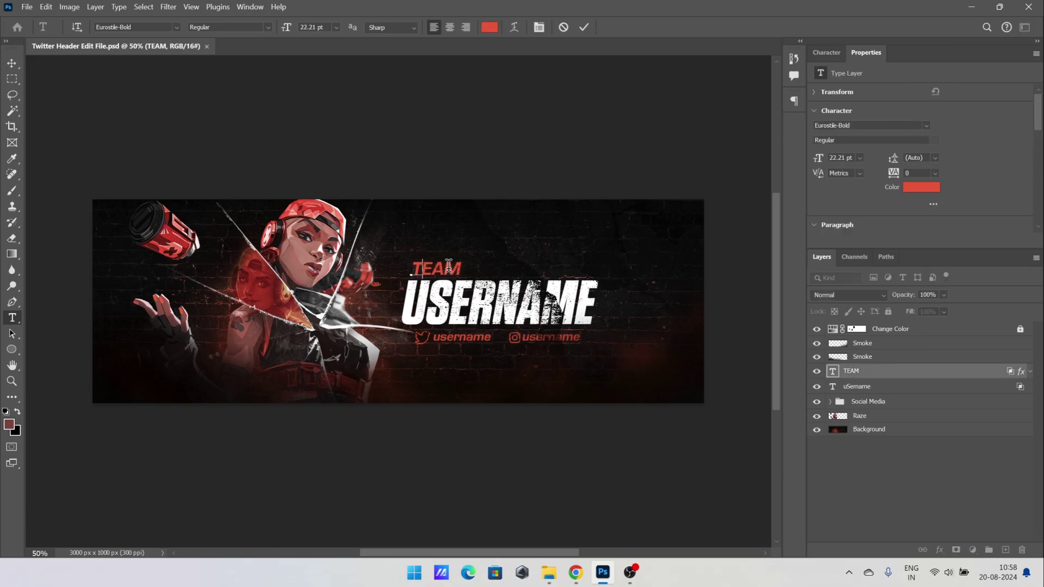
{"action": "type", "text": "XYZ"}
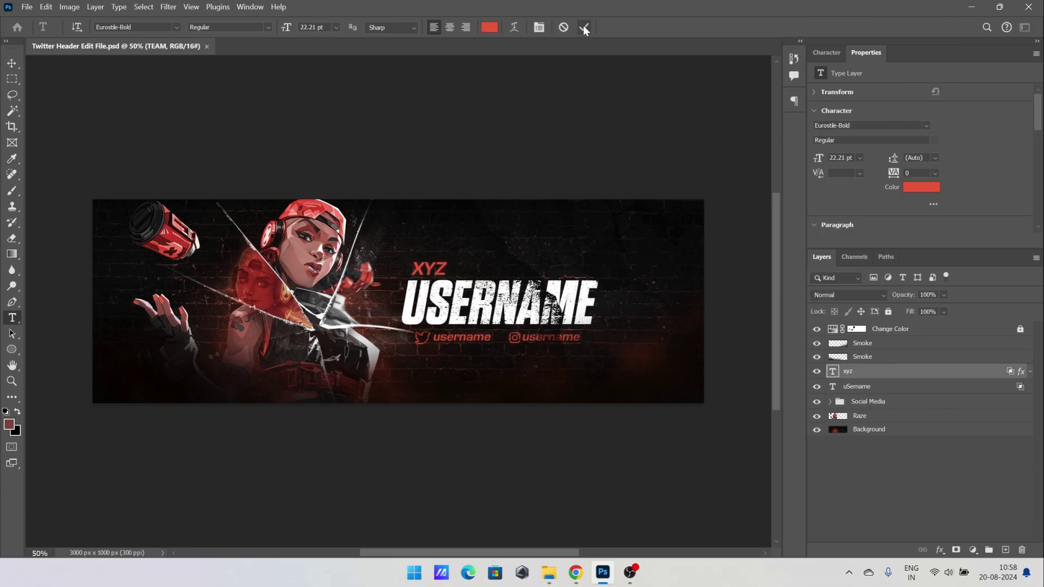
{"action": "left_click", "coordinate": [583, 27]}
{"action": "left_click", "coordinate": [481, 294]}
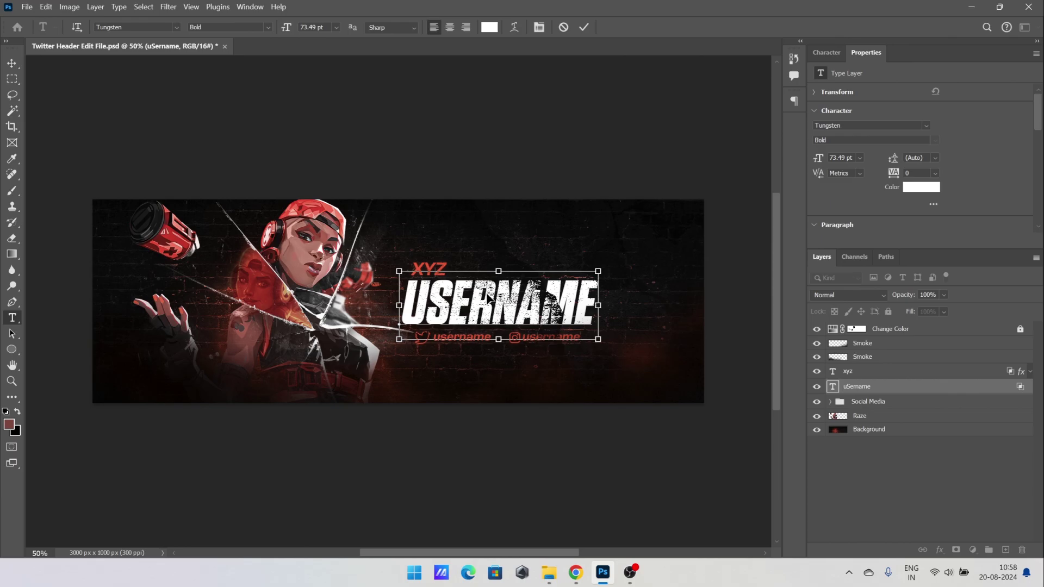
{"action": "key", "text": "ctrl+a"}
{"action": "type", "text": "ANYN"}
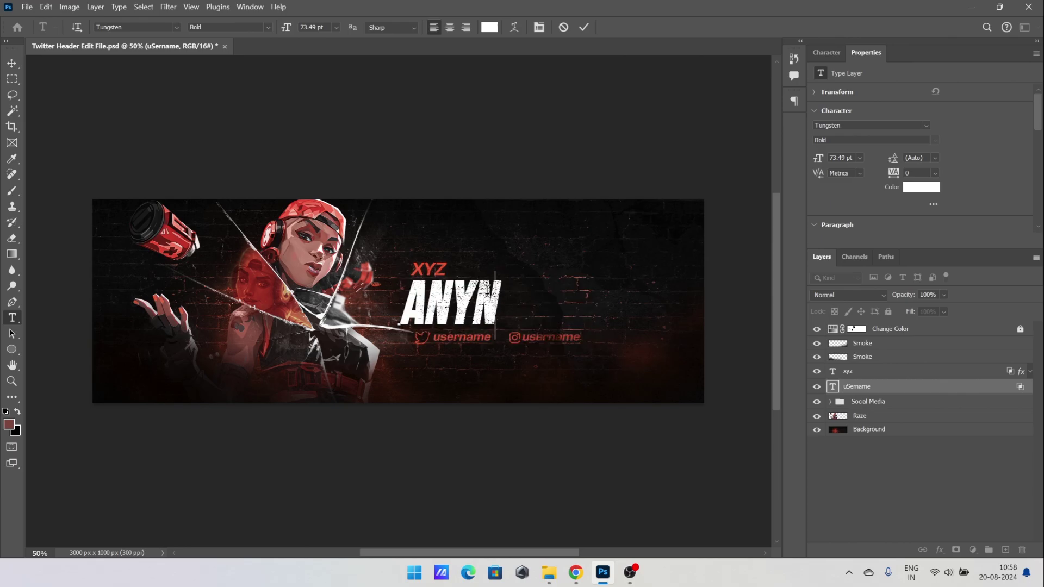
{"action": "type", "text": "AME"}
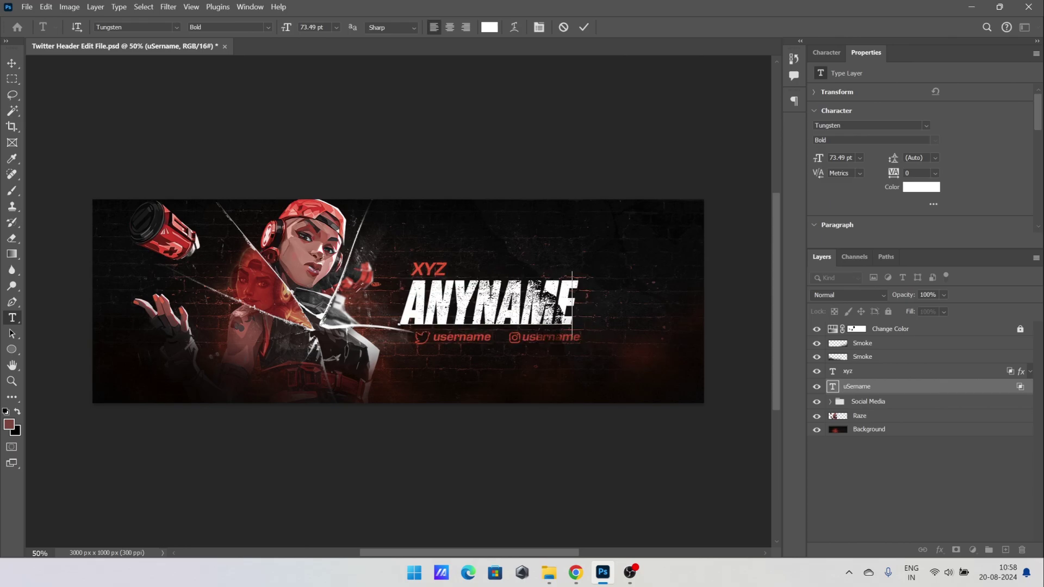
{"action": "type", "text": "E"}
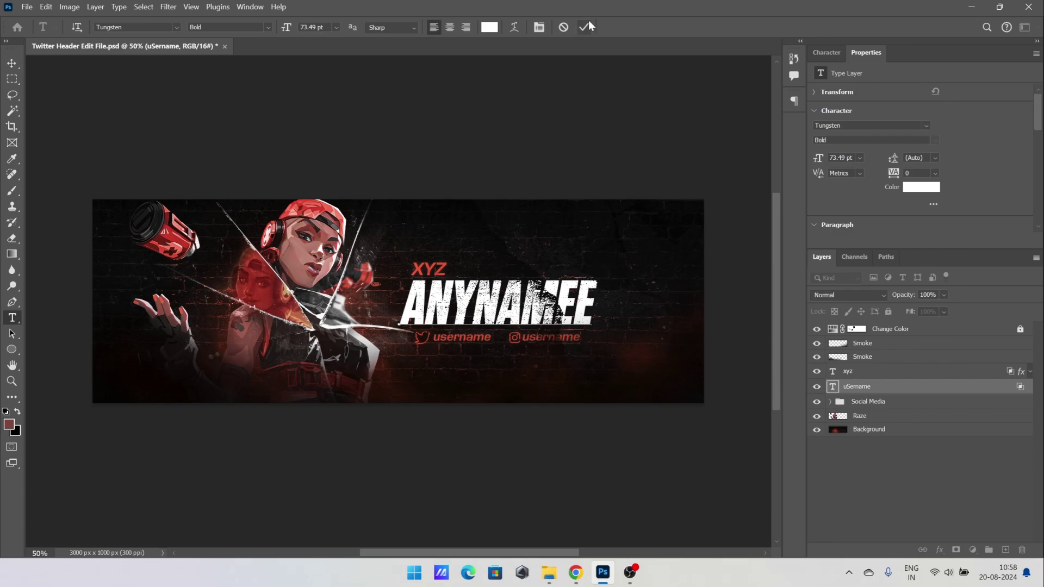
{"action": "left_click", "coordinate": [583, 27]}
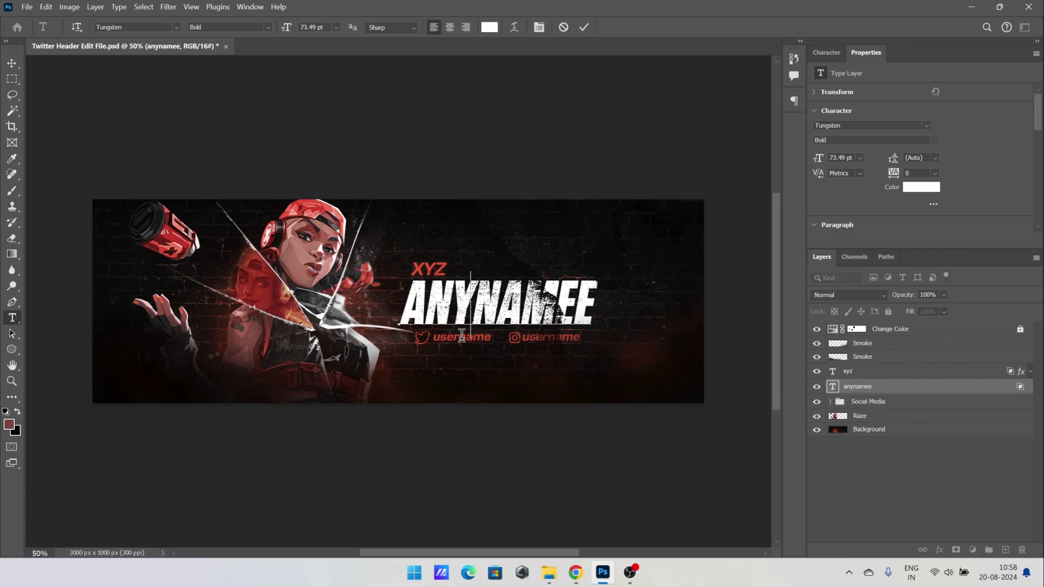
- Change the Twitter handle to anyname and start retyping the Instagram handle as anyname
{"action": "left_click", "coordinate": [12, 63]}
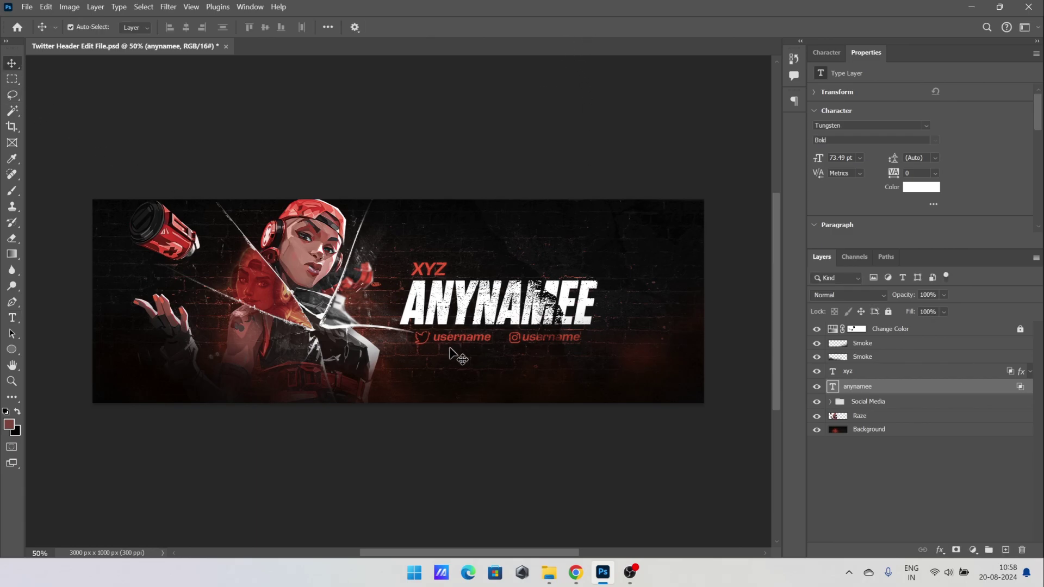
{"action": "left_click", "coordinate": [13, 318]}
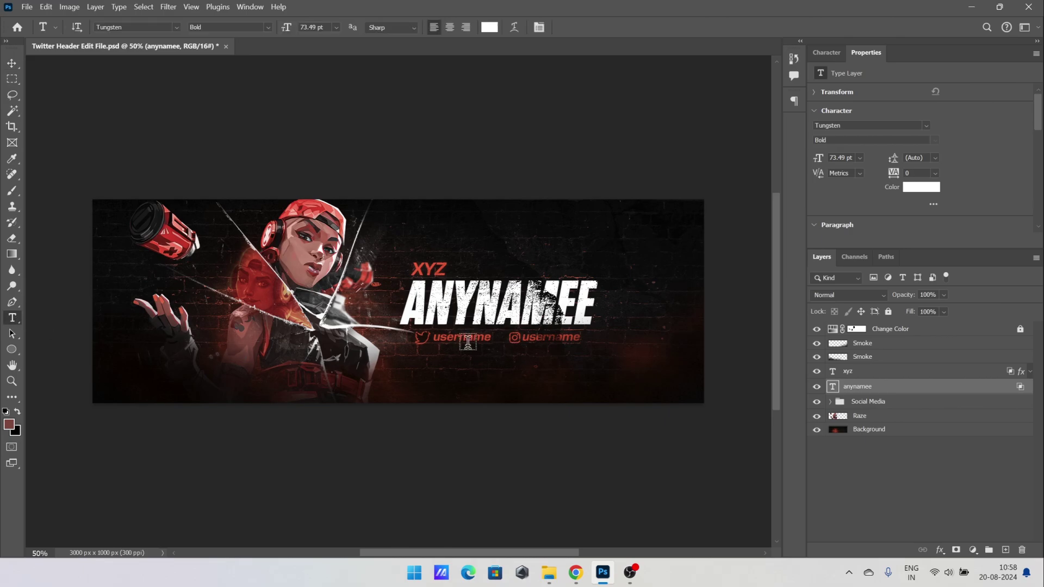
{"action": "left_click", "coordinate": [481, 340]}
{"action": "key", "text": "ctrl+a"}
{"action": "type", "text": "anyna"}
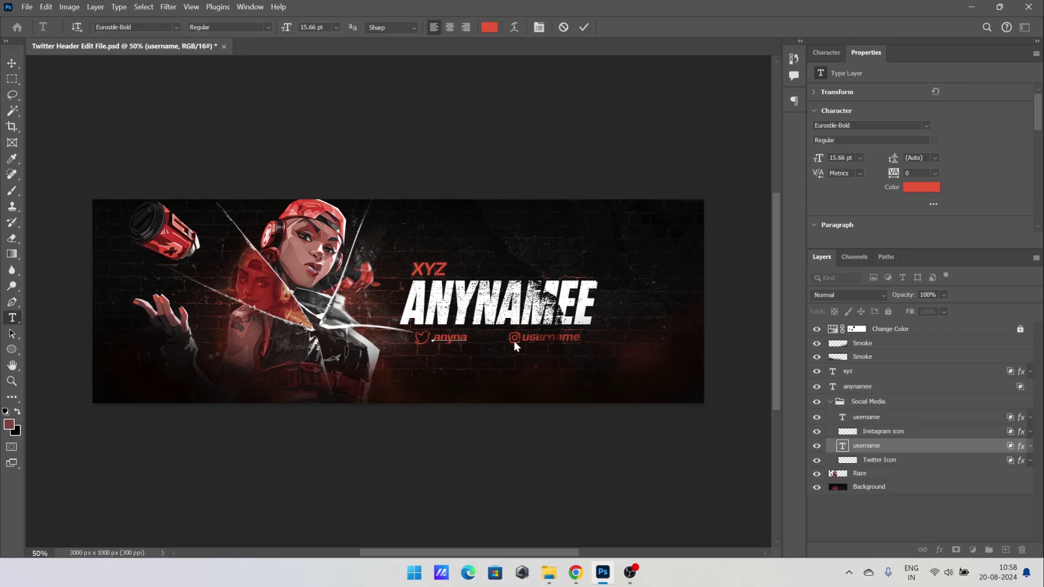
{"action": "type", "text": "me"}
{"action": "left_click", "coordinate": [586, 27]}
{"action": "left_click", "coordinate": [573, 337]}
{"action": "key", "text": "ctrl+a"}
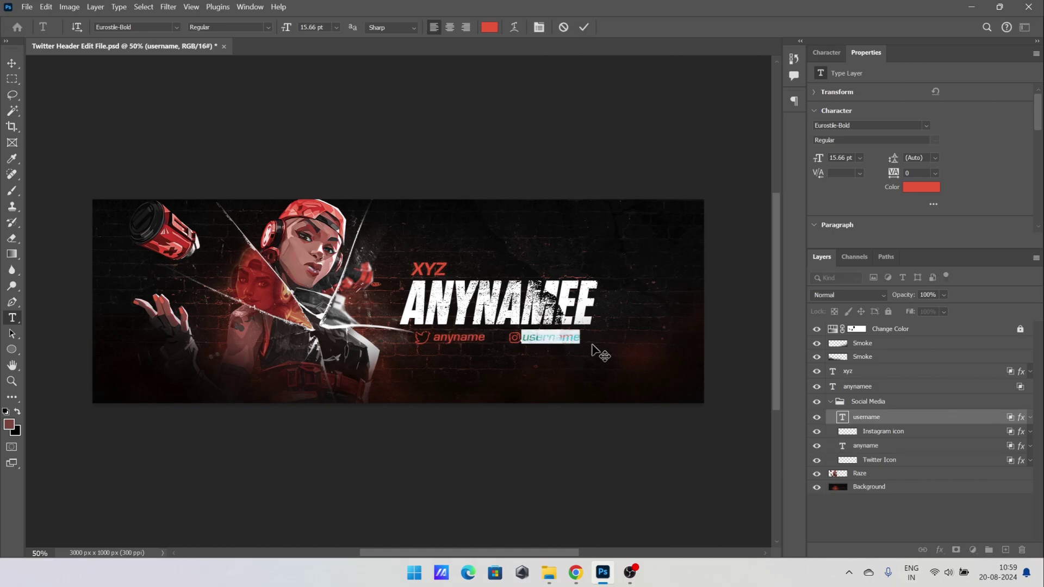
{"action": "type", "text": "anyn"}
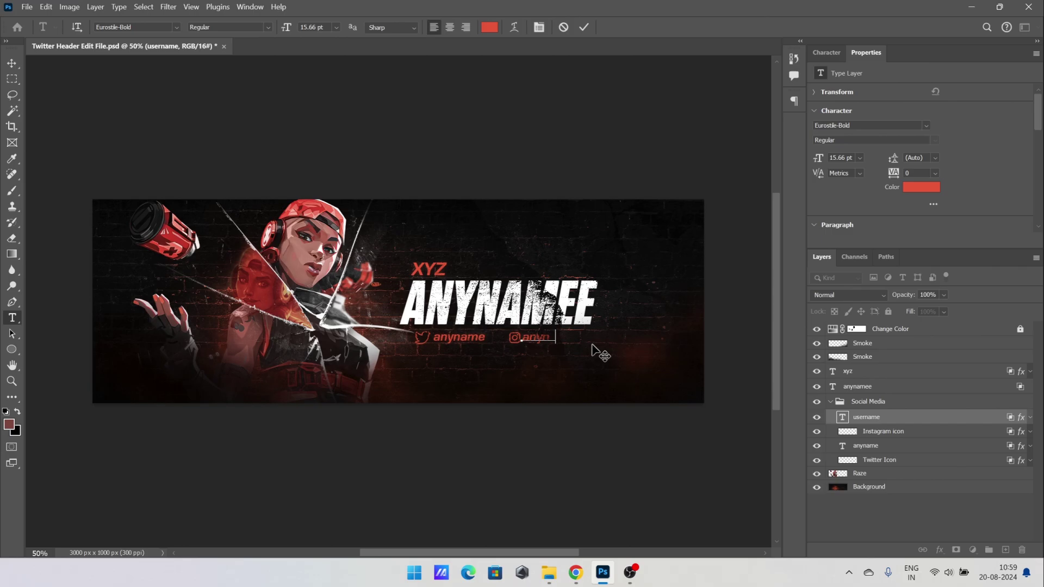
{"action": "type", "text": "ame"}
- Commit the Instagram handle and set the Change Color hue to -91 to turn accents purple
{"action": "left_click", "coordinate": [16, 65]}
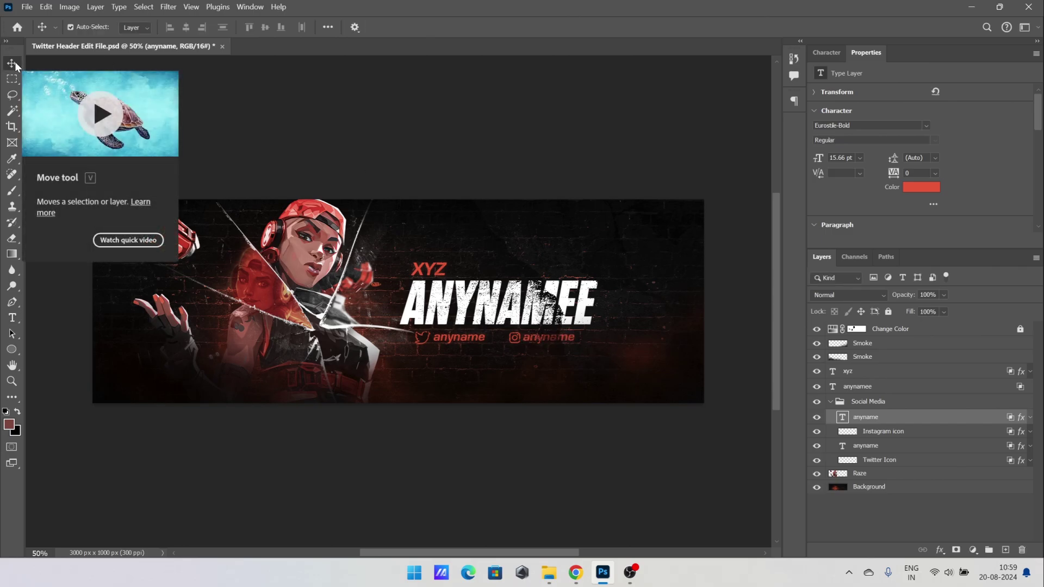
{"action": "double_click", "coordinate": [832, 331]}
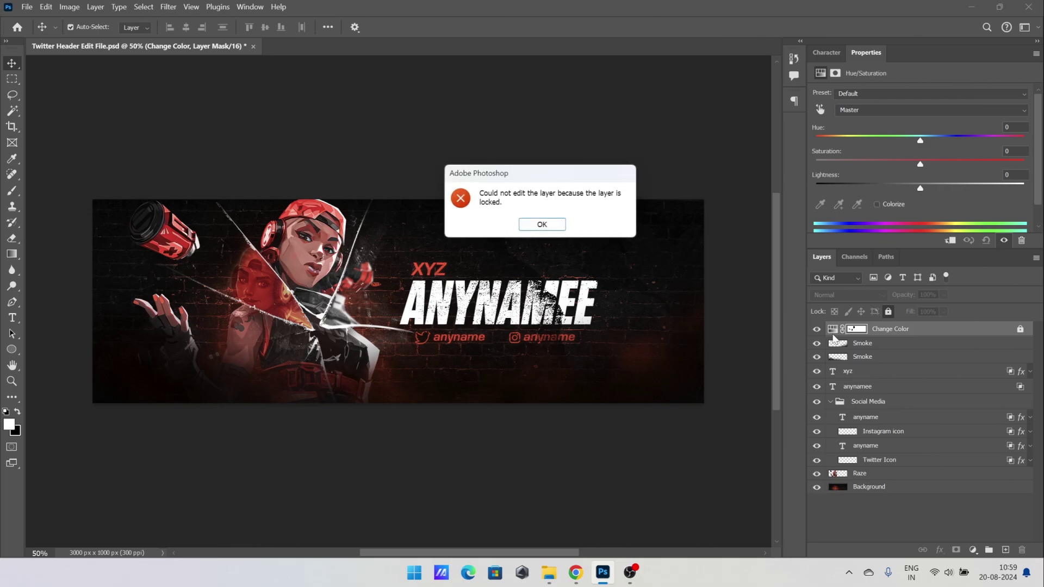
{"action": "left_click", "coordinate": [554, 225]}
{"action": "left_click", "coordinate": [832, 329]}
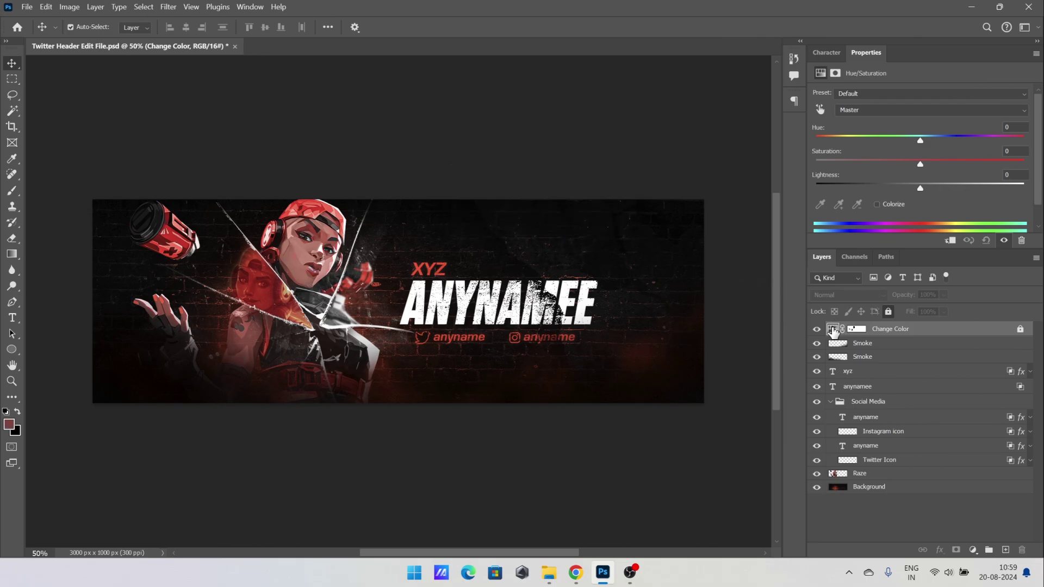
{"action": "mouse_move", "coordinate": [919, 140]}
{"action": "left_mouse_down"}
{"action": "mouse_move", "coordinate": [1034, 150]}
{"action": "mouse_move", "coordinate": [854, 136]}
{"action": "left_mouse_up"}
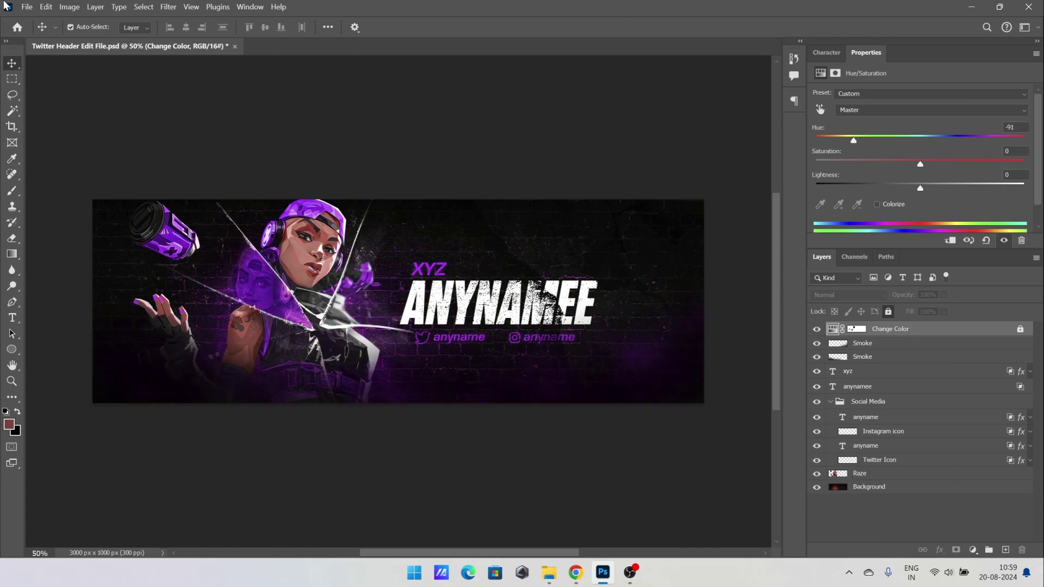
{"action": "left_click", "coordinate": [27, 7]}
{"action": "mouse_move", "coordinate": [89, 189]}
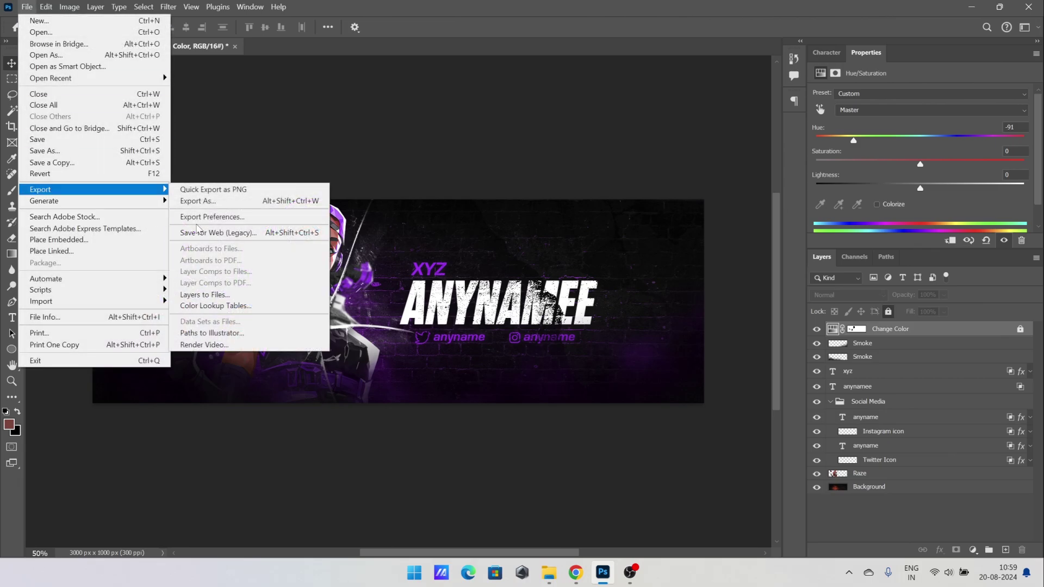
- Set up Save for Web as PNG-24 at 3000×1000, target the Tutorial folder, then cancel
{"action": "left_click", "coordinate": [198, 232]}
{"action": "left_click", "coordinate": [624, 482]}
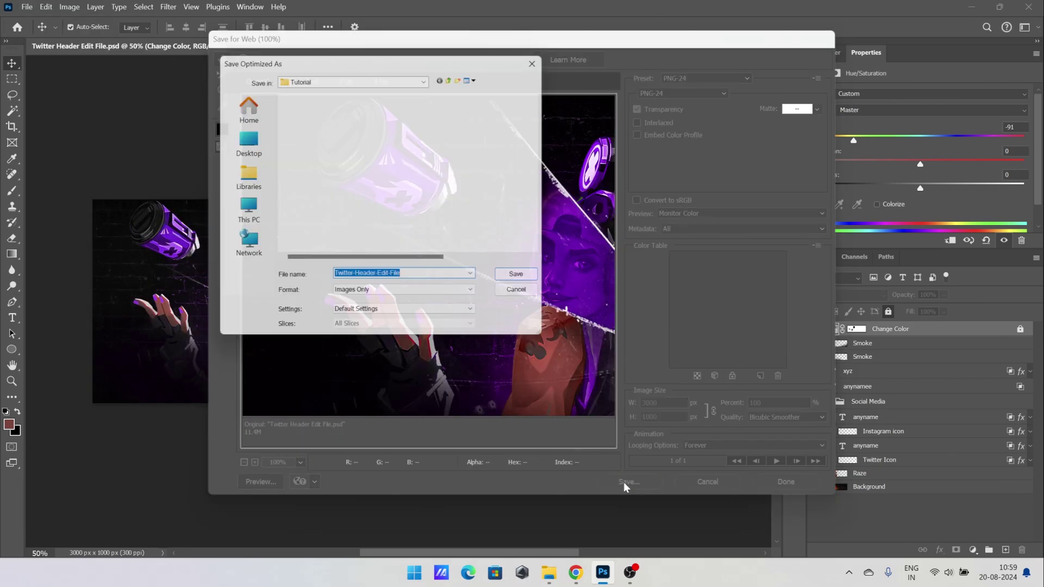
{"action": "left_click", "coordinate": [455, 77]}
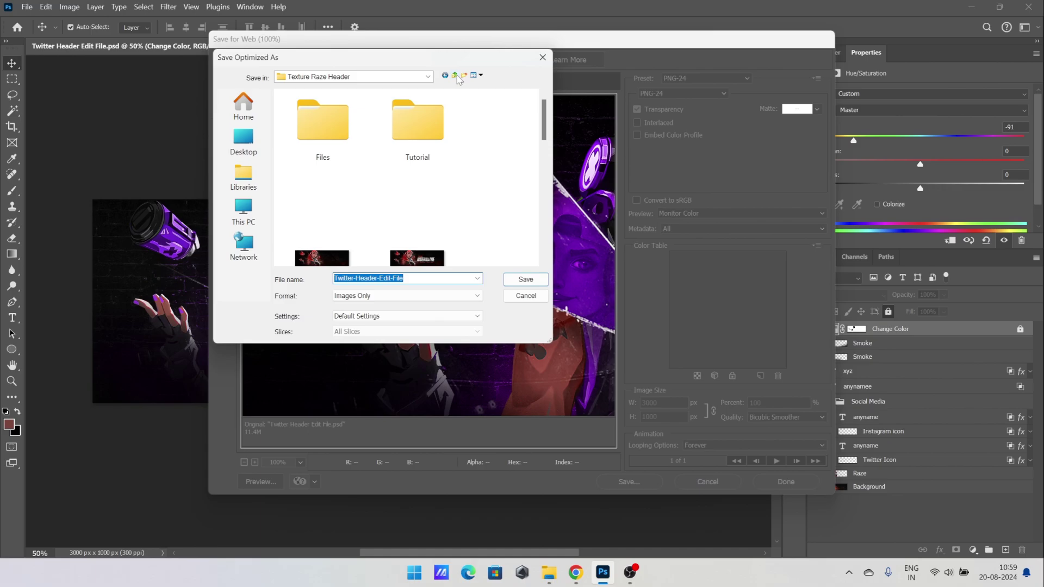
{"action": "double_click", "coordinate": [418, 119]}
{"action": "left_click", "coordinate": [436, 278]}
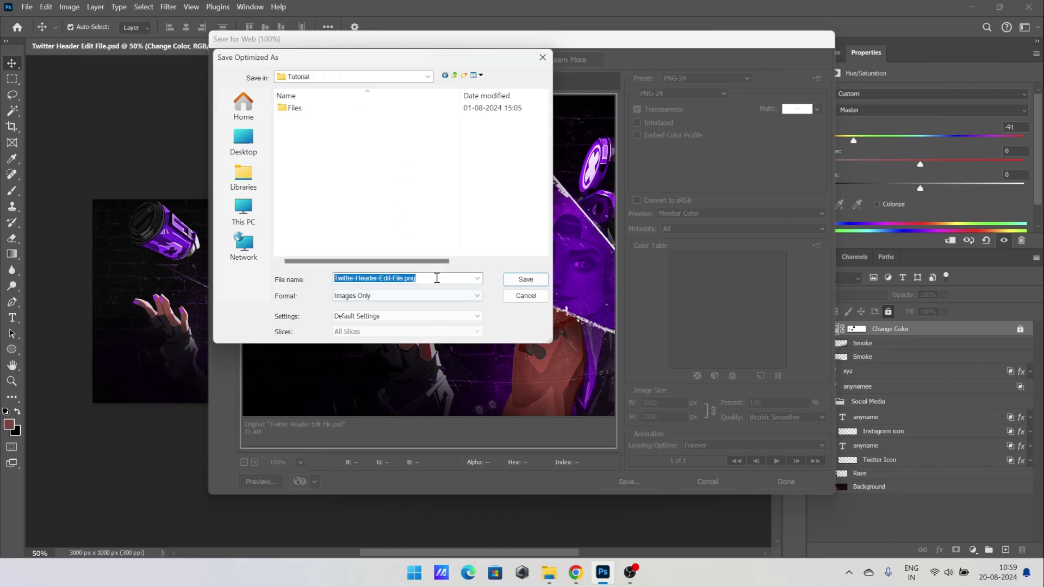
{"action": "double_click", "coordinate": [436, 278]}
{"action": "key", "text": "BackSpace"}
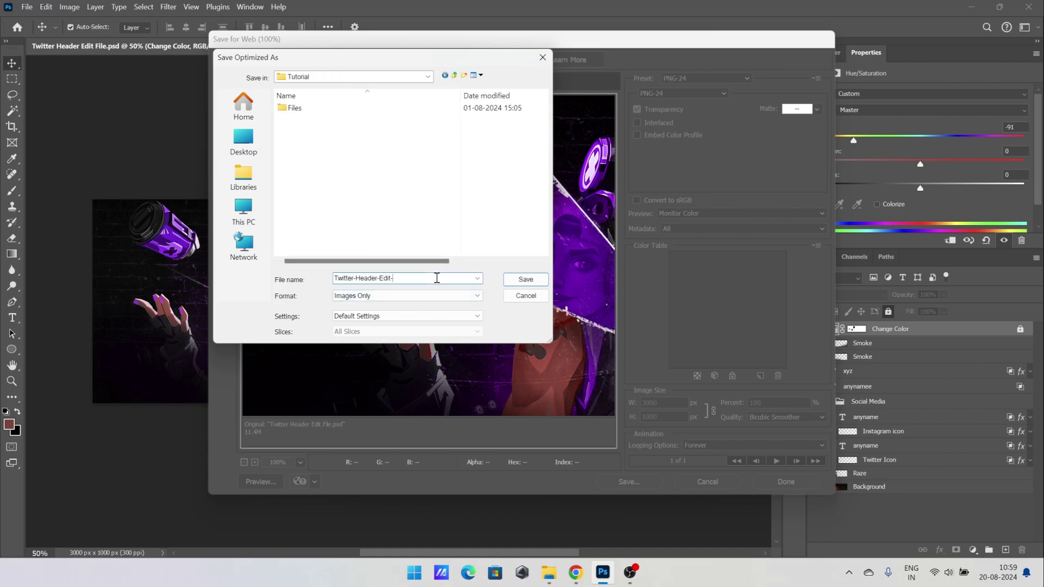
{"action": "left_click", "coordinate": [525, 295]}
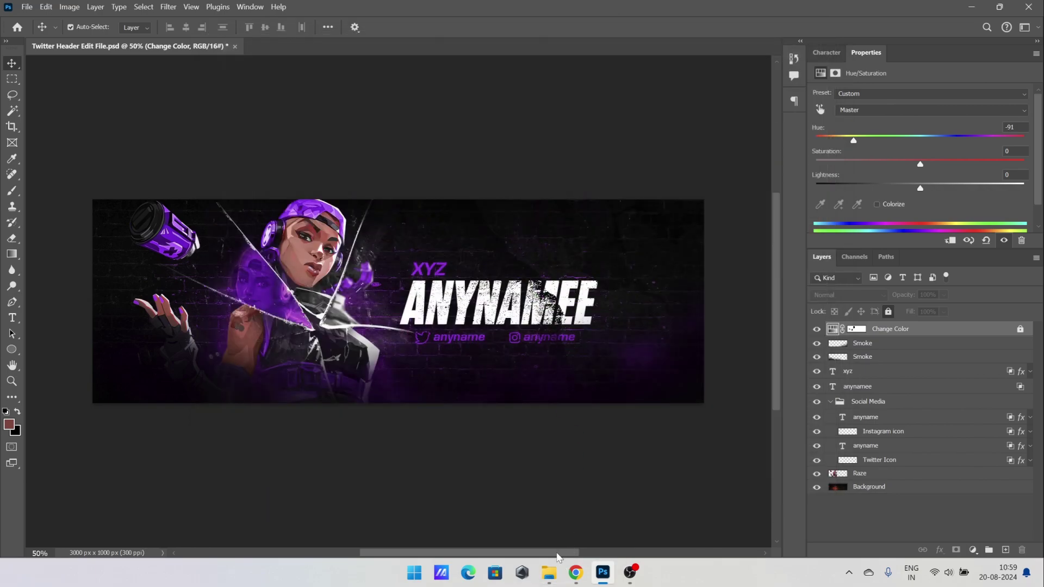
{"action": "left_click", "coordinate": [548, 572]}
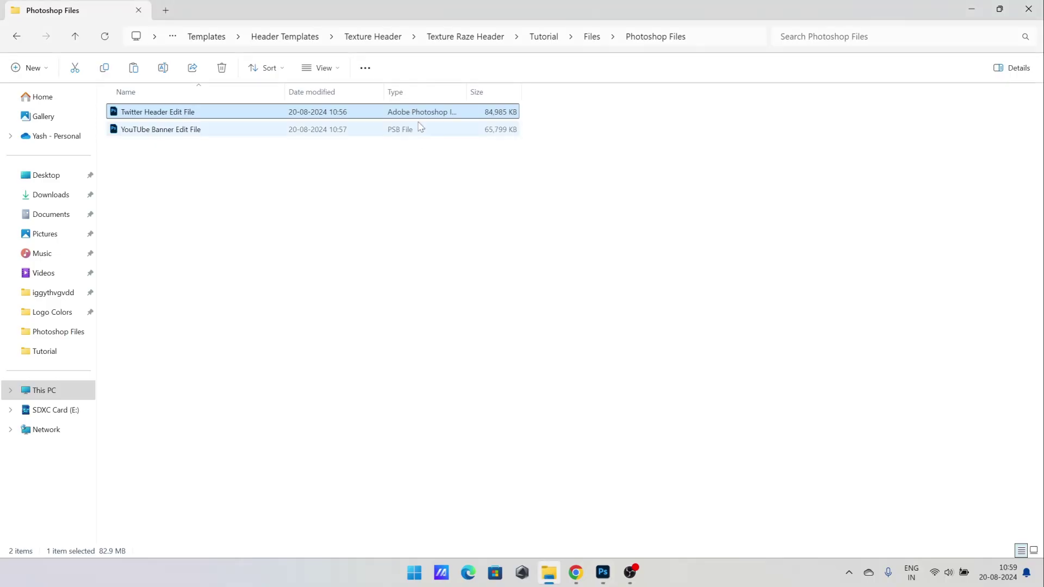
- View Twitter-Header.png maximised in Windows Photos, then close it
{"action": "left_click", "coordinate": [538, 36]}
{"action": "left_click", "coordinate": [247, 138]}
{"action": "double_click", "coordinate": [248, 138]}
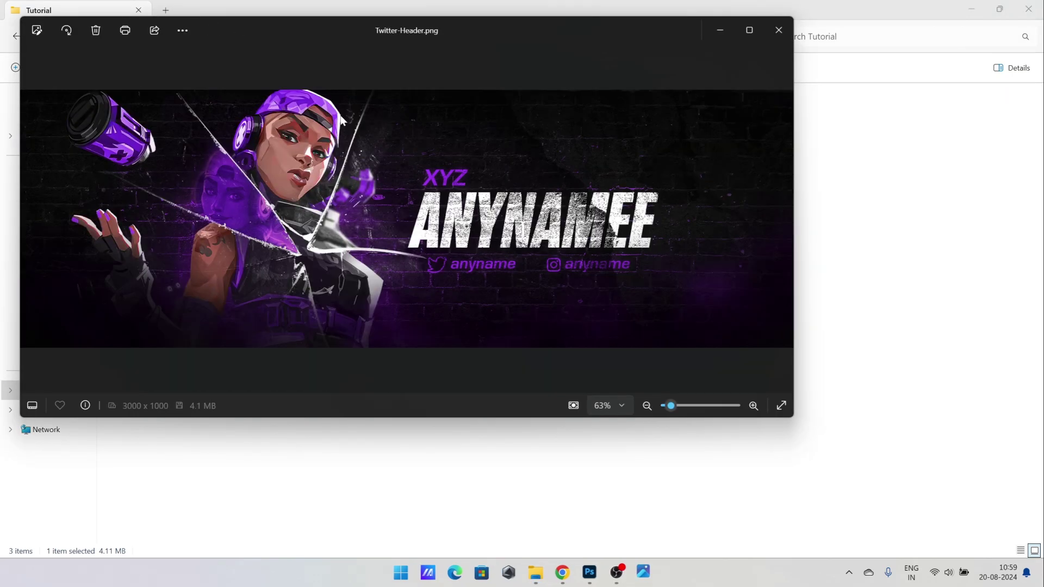
{"action": "left_click", "coordinate": [753, 28]}
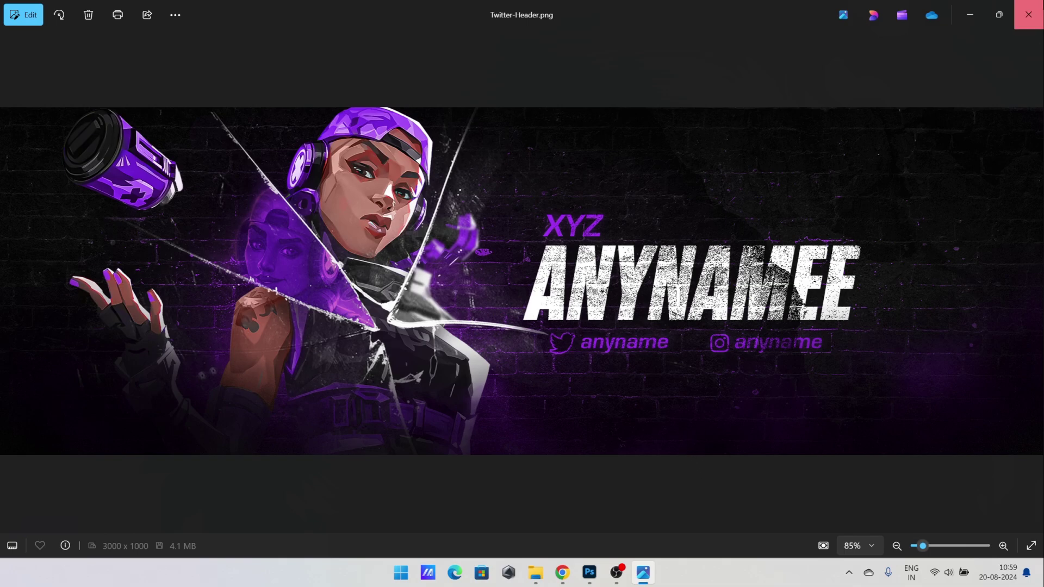
{"action": "left_click", "coordinate": [1028, 14]}
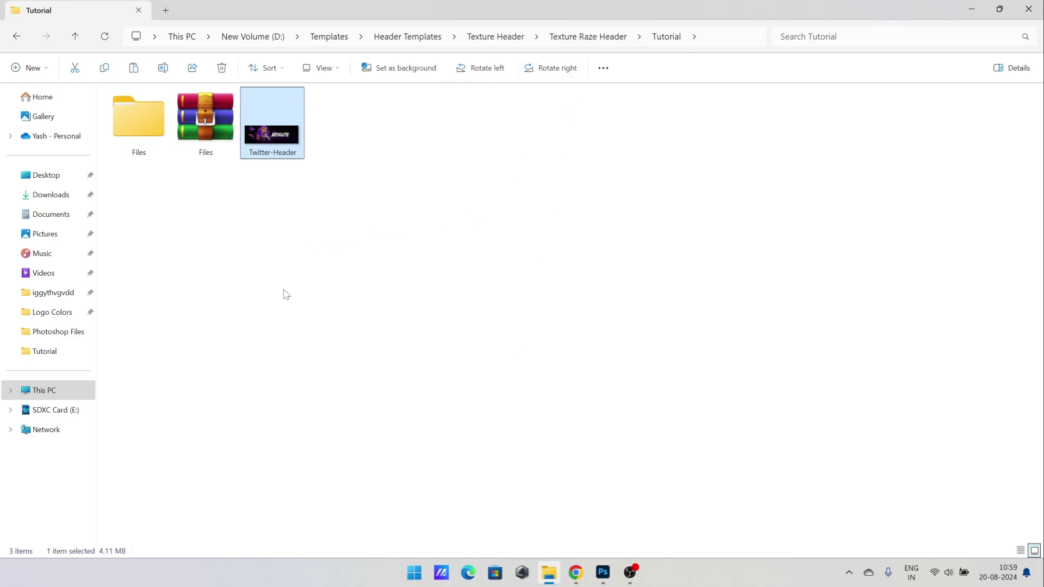
- Open YouTube Banner Edit File from Files > Photoshop Files in Photoshop
{"action": "double_click", "coordinate": [140, 139]}
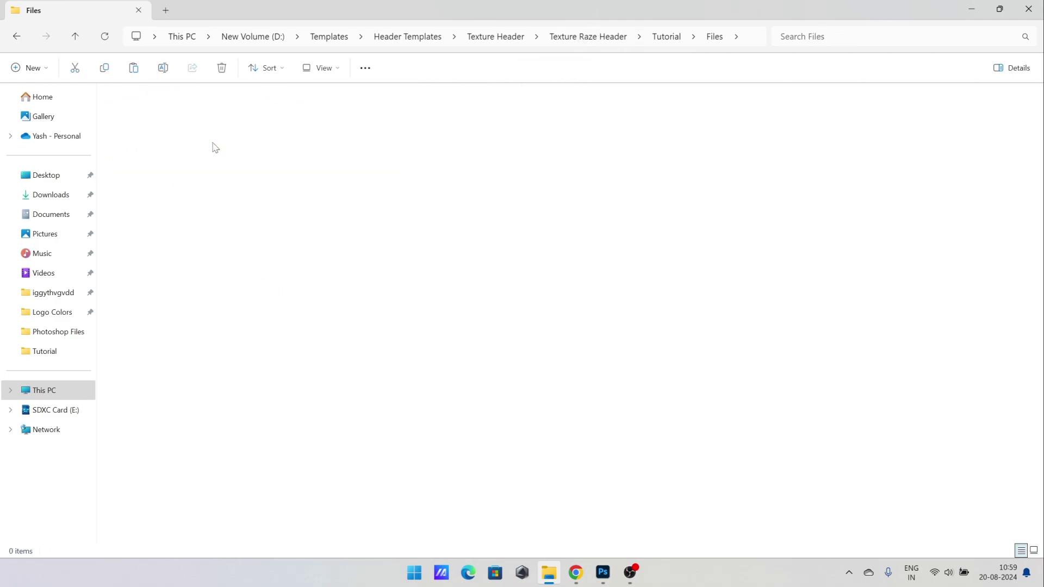
{"action": "double_click", "coordinate": [167, 150]}
{"action": "double_click", "coordinate": [168, 131]}
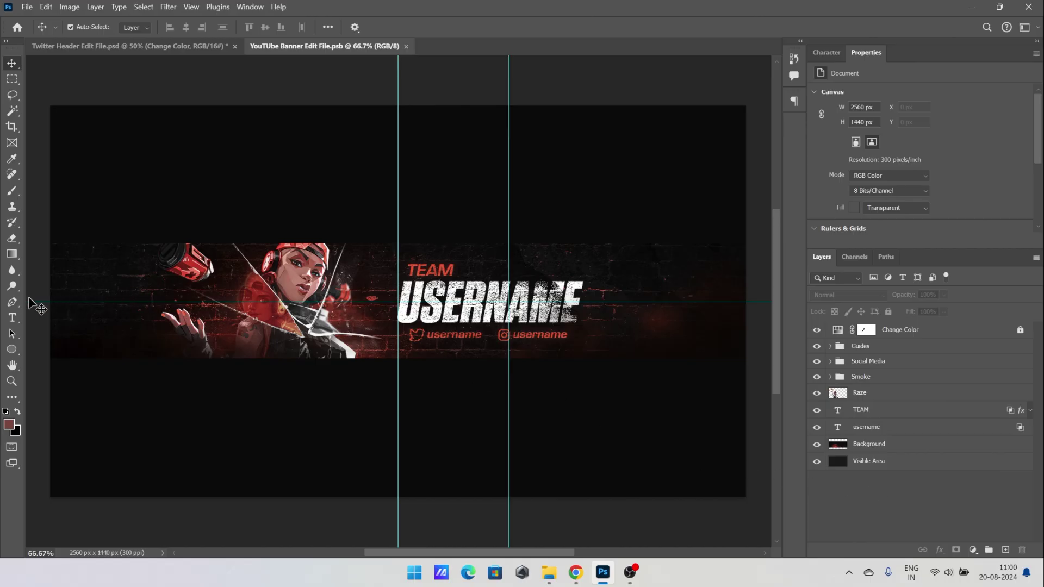
- Replace the banner's TEAM text with XYZ and its USERNAME title with ANYNAMEE
{"action": "left_click", "coordinate": [12, 317]}
{"action": "left_click", "coordinate": [449, 271]}
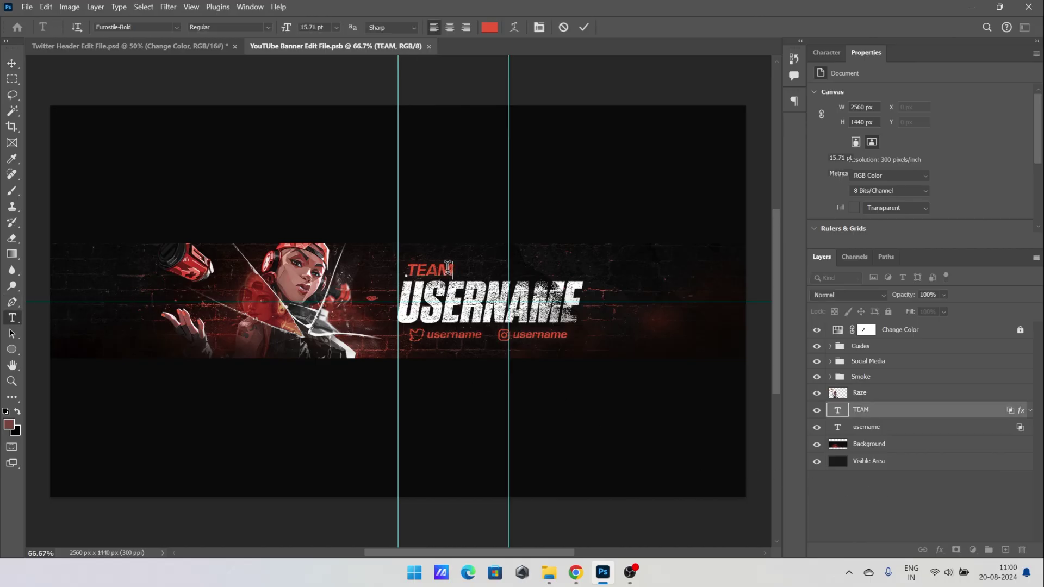
{"action": "key", "text": "ctrl+a"}
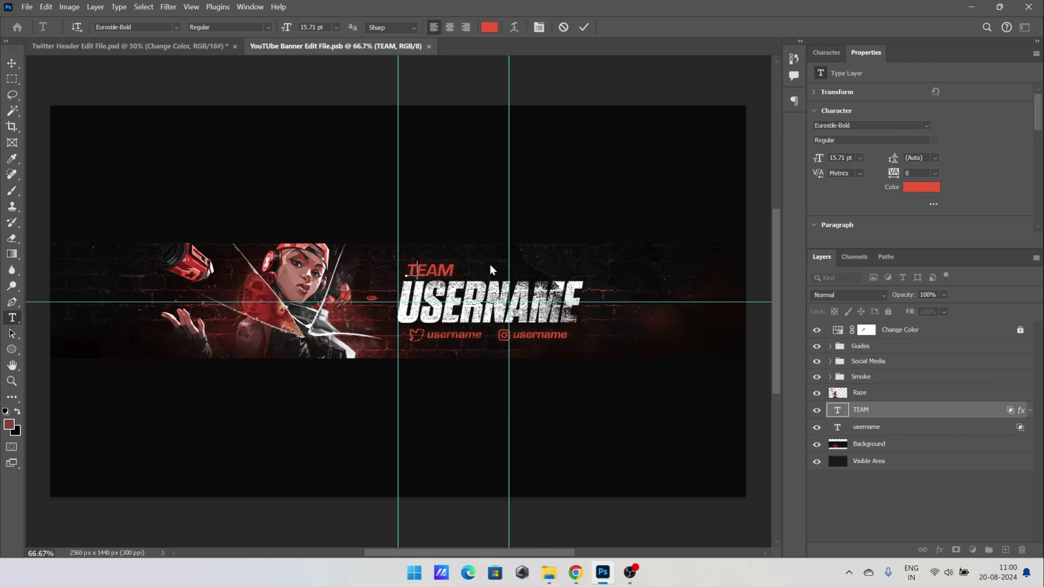
{"action": "type", "text": "XYZ"}
{"action": "left_click", "coordinate": [583, 27]}
{"action": "left_click", "coordinate": [467, 296]}
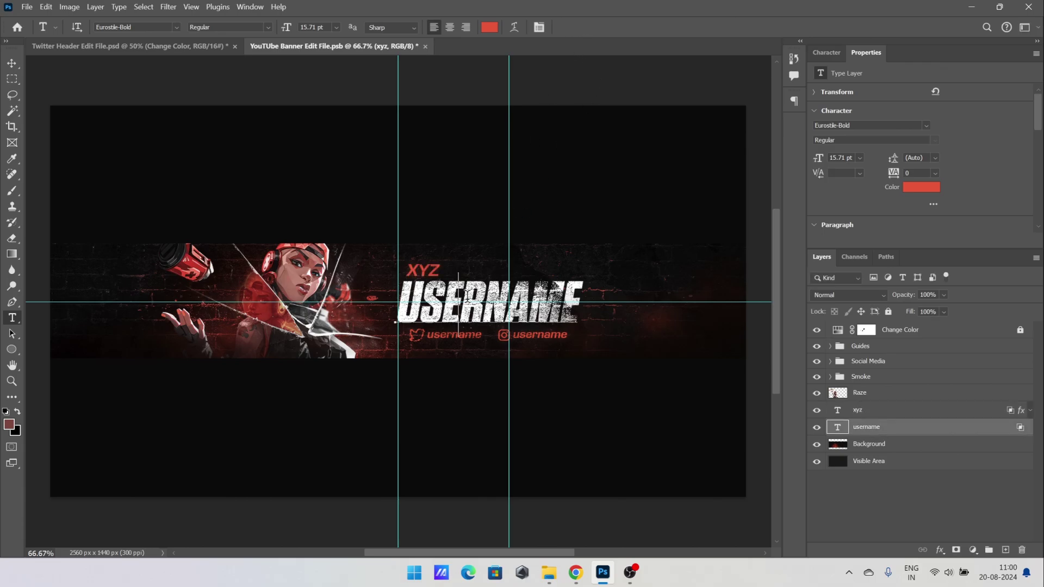
{"action": "key", "text": "ctrl+a"}
{"action": "type", "text": "ANYN"}
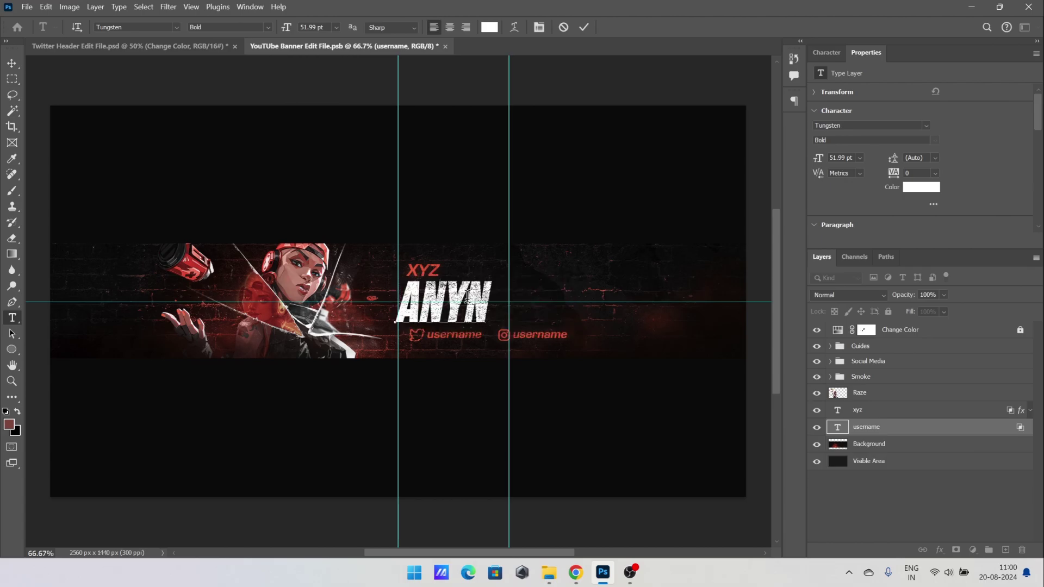
{"action": "type", "text": "AME"}
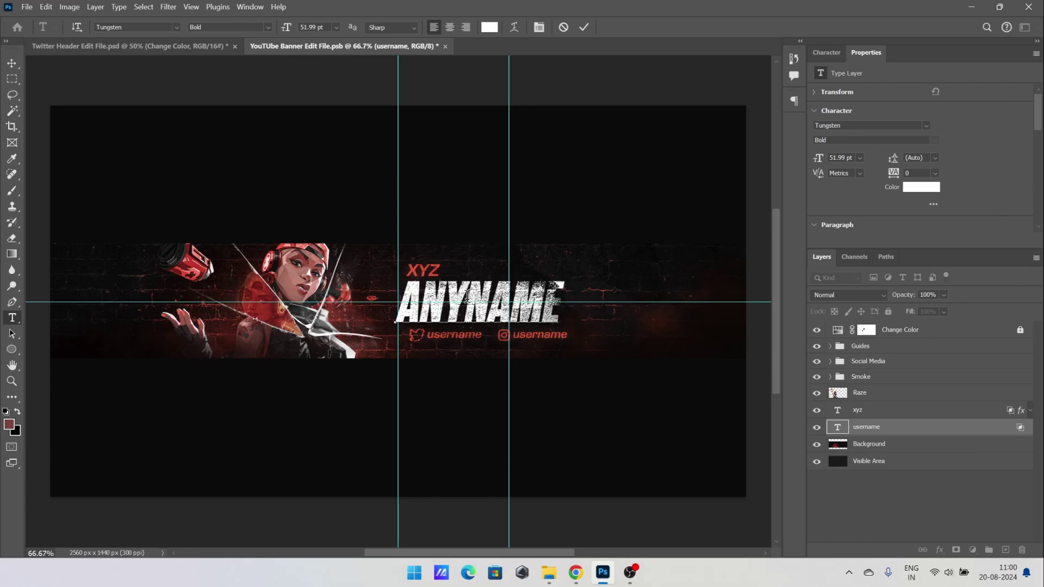
{"action": "type", "text": "E"}
{"action": "left_click", "coordinate": [583, 27]}
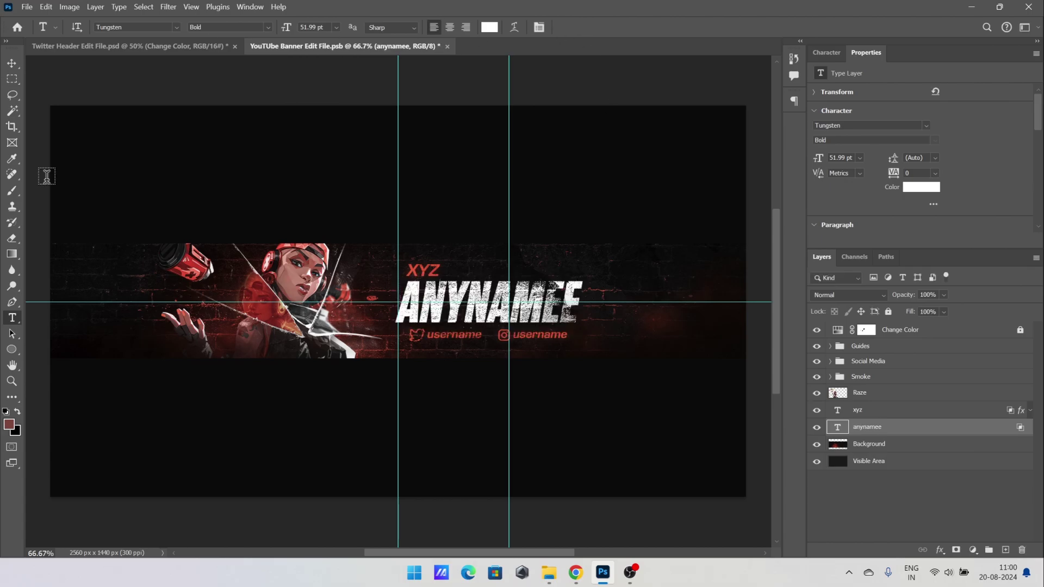
{"action": "left_click", "coordinate": [468, 334]}
- Set both the left and Instagram username handles on the banner to anyname
{"action": "key", "text": "ctrl+a"}
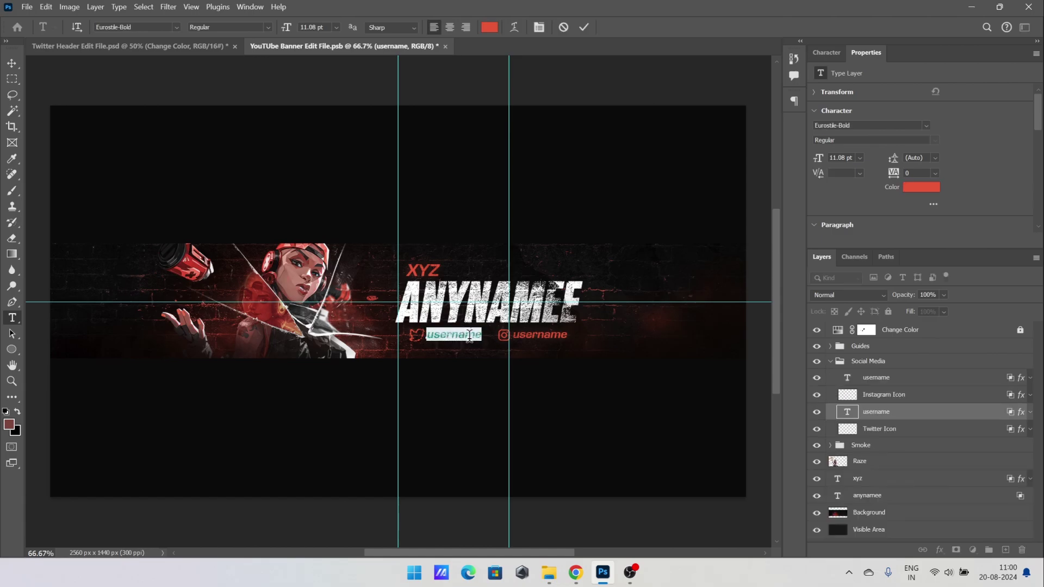
{"action": "type", "text": "anyna"}
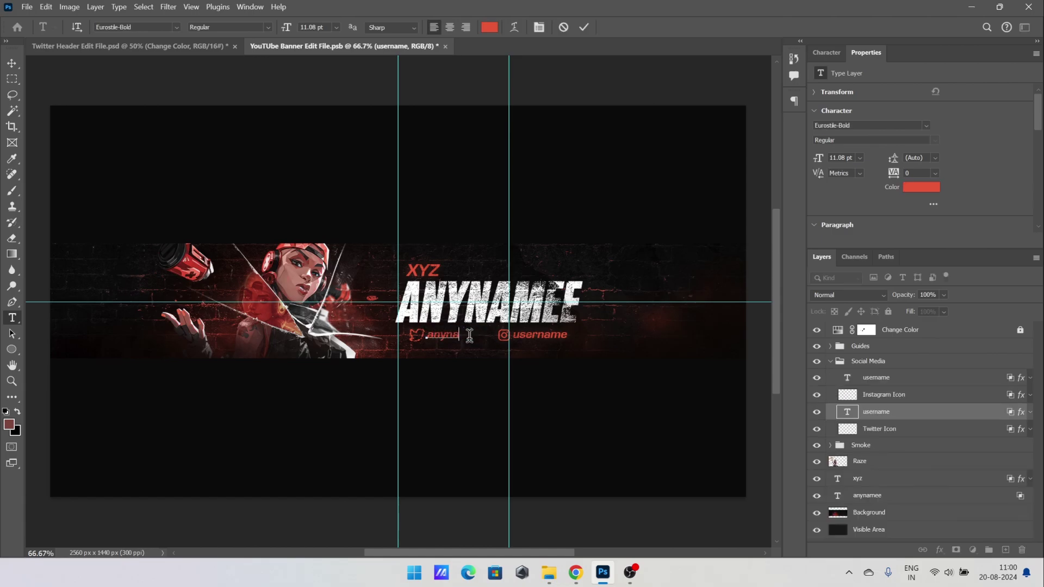
{"action": "type", "text": "me"}
{"action": "left_click", "coordinate": [583, 28]}
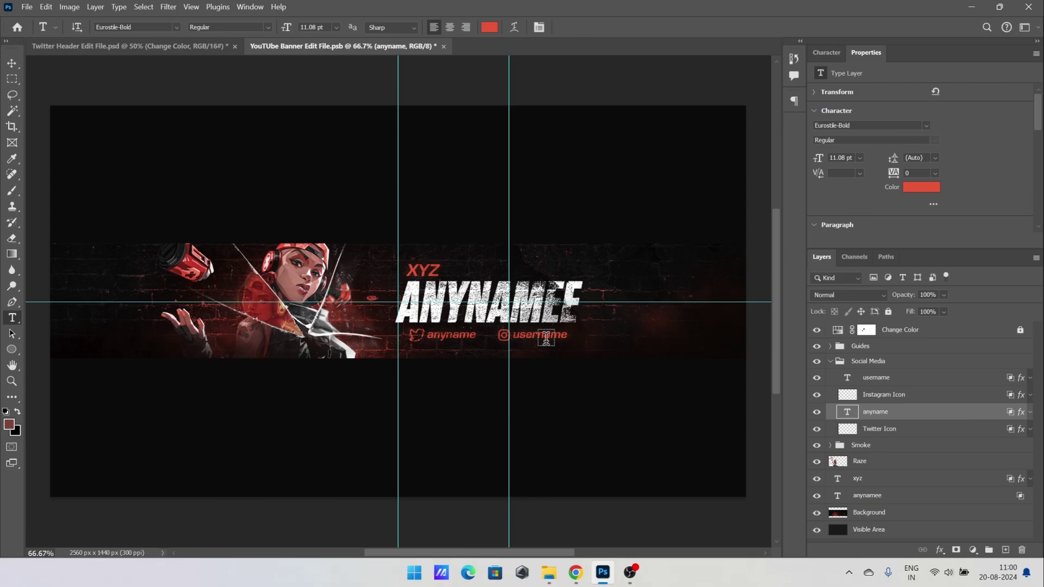
{"action": "left_click", "coordinate": [546, 334]}
{"action": "key", "text": "ctrl+a"}
{"action": "type", "text": "a"}
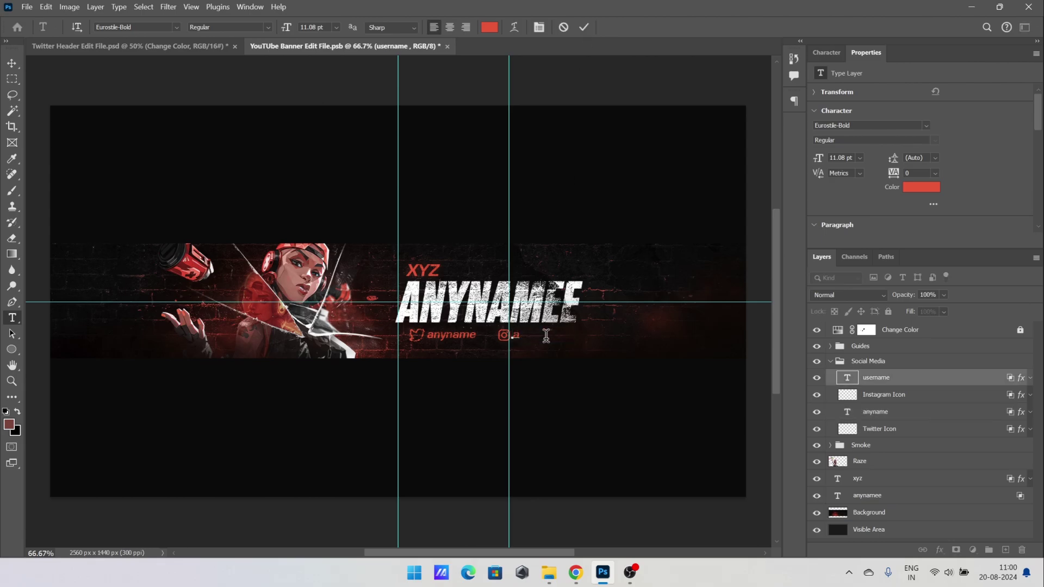
{"action": "left_click_drag", "start_coordinate": [546, 335], "coordinate": [524, 333]}
{"action": "key", "text": "Right"}
{"action": "left_click", "coordinate": [583, 27]}
- Shift the Change Color hue to -180 so the banner's red tones turn cyan
{"action": "left_click", "coordinate": [16, 65]}
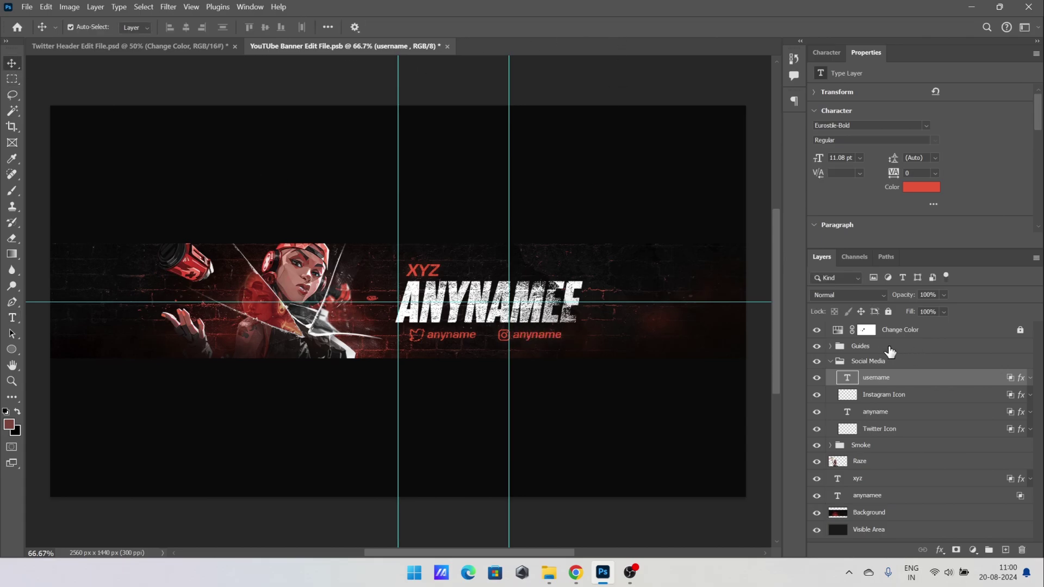
{"action": "left_click", "coordinate": [837, 330]}
{"action": "left_click_drag", "start_coordinate": [874, 136], "coordinate": [815, 136]}
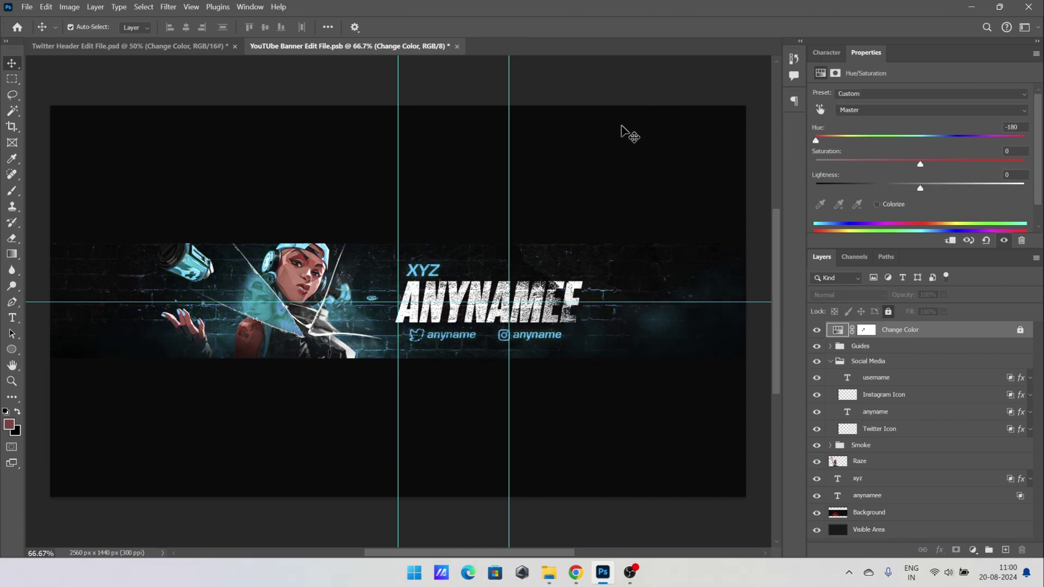
{"action": "key", "text": "ctrl"}
{"action": "left_click", "coordinate": [27, 7]}
{"action": "mouse_move", "coordinate": [40, 190]}
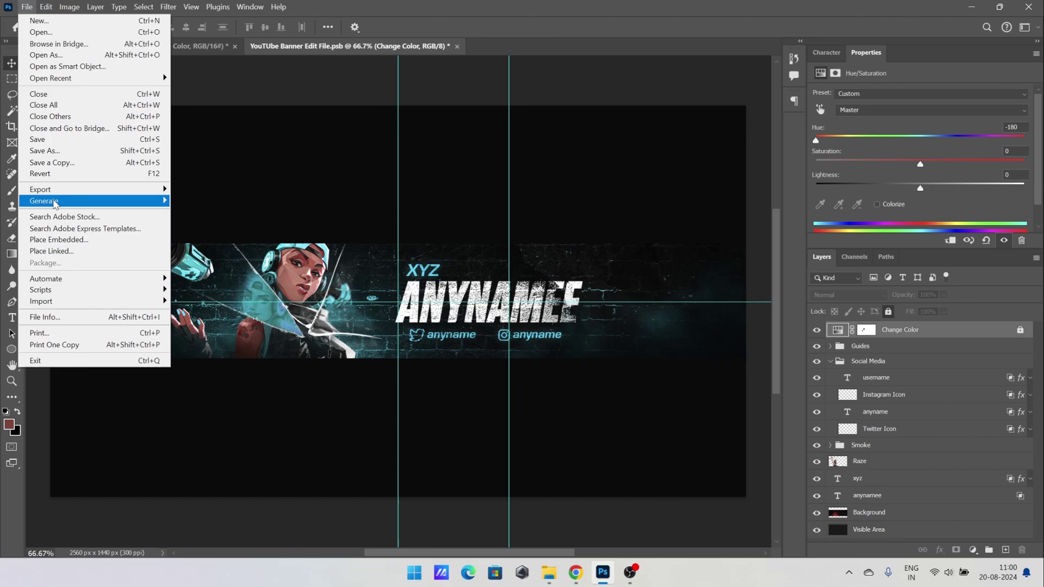
- Save the 2560×1440 banner for web as PNG-24 named YouTube-Banner in Tutorial
{"action": "left_click", "coordinate": [196, 232]}
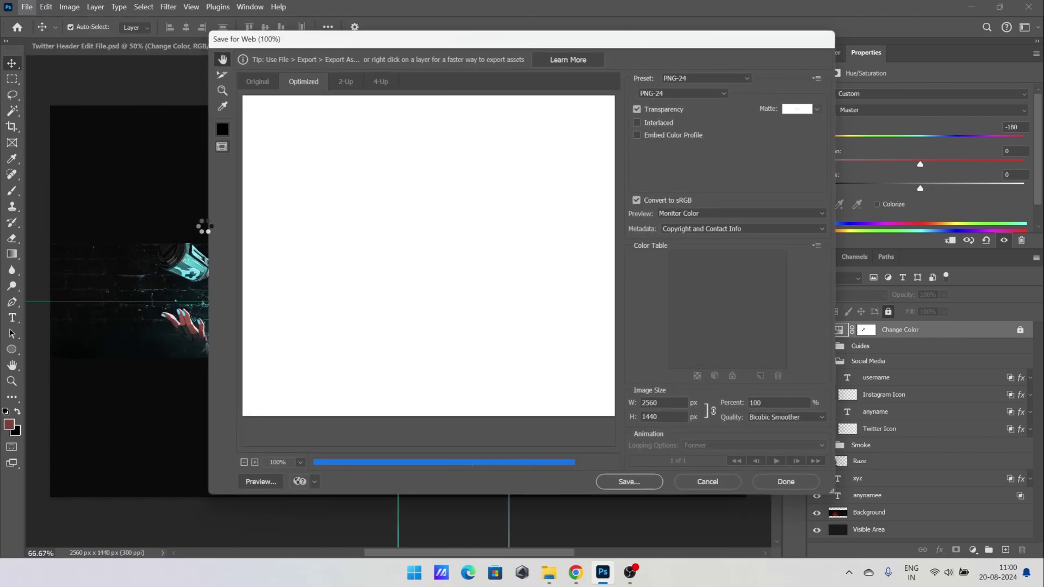
{"action": "left_click", "coordinate": [261, 82]}
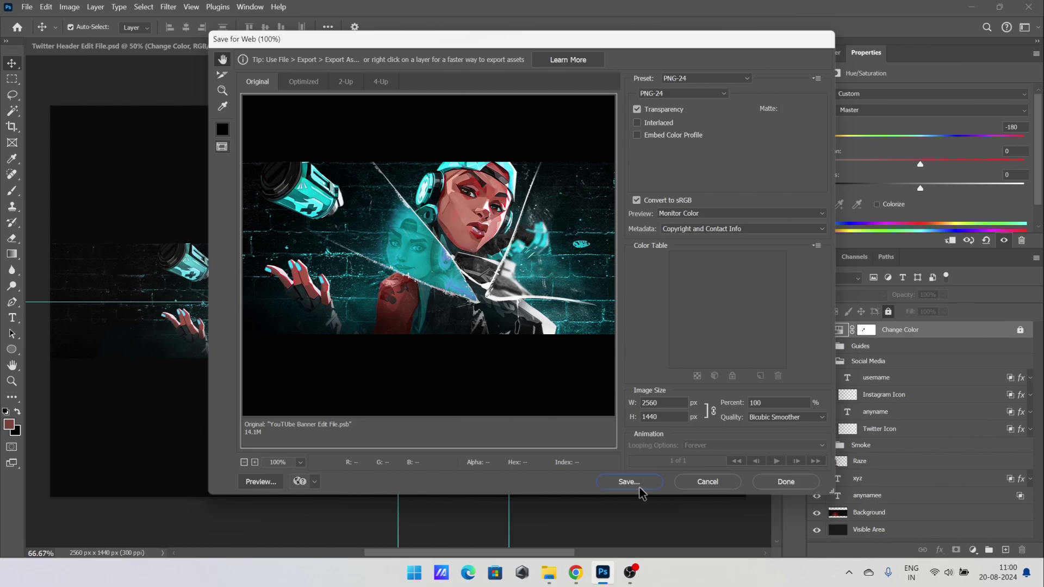
{"action": "left_click", "coordinate": [629, 482]}
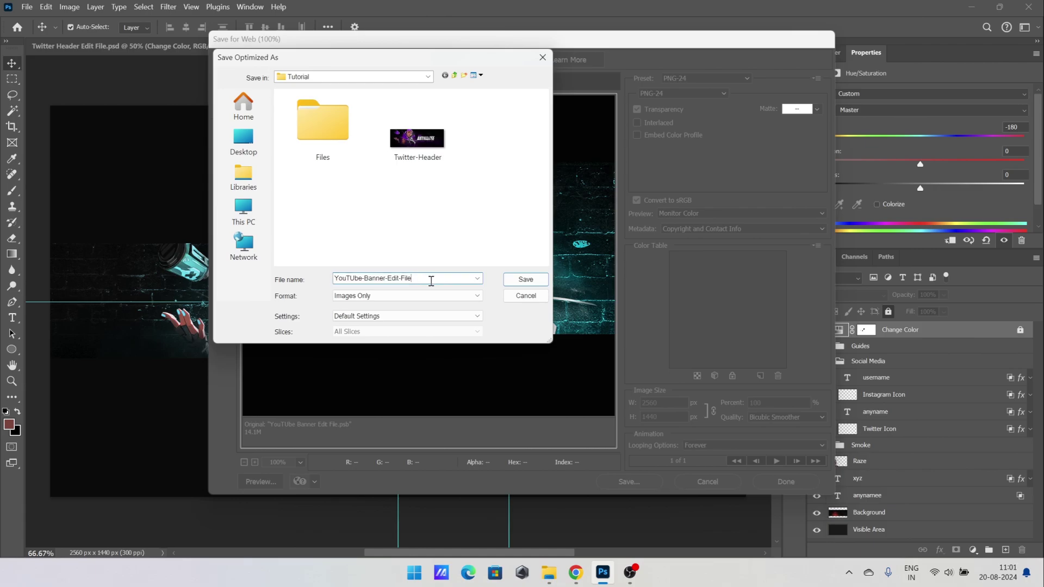
{"action": "left_click_drag", "start_coordinate": [431, 280], "coordinate": [388, 279]}
{"action": "key", "text": "BackSpace"}
{"action": "key", "text": "BackSpace"}
{"action": "left_click", "coordinate": [511, 281]}
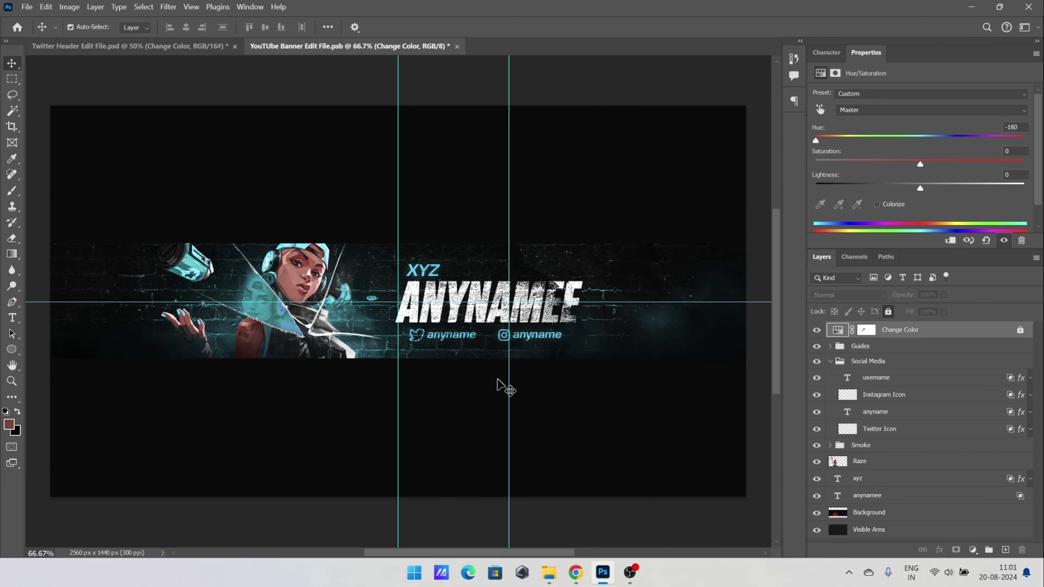
{"action": "left_click", "coordinate": [550, 575]}
- Open YouTube-Banner.png from Tutorial in Windows Photos, maximised, to check the 2560×1440 result
{"action": "left_click", "coordinate": [333, 296]}
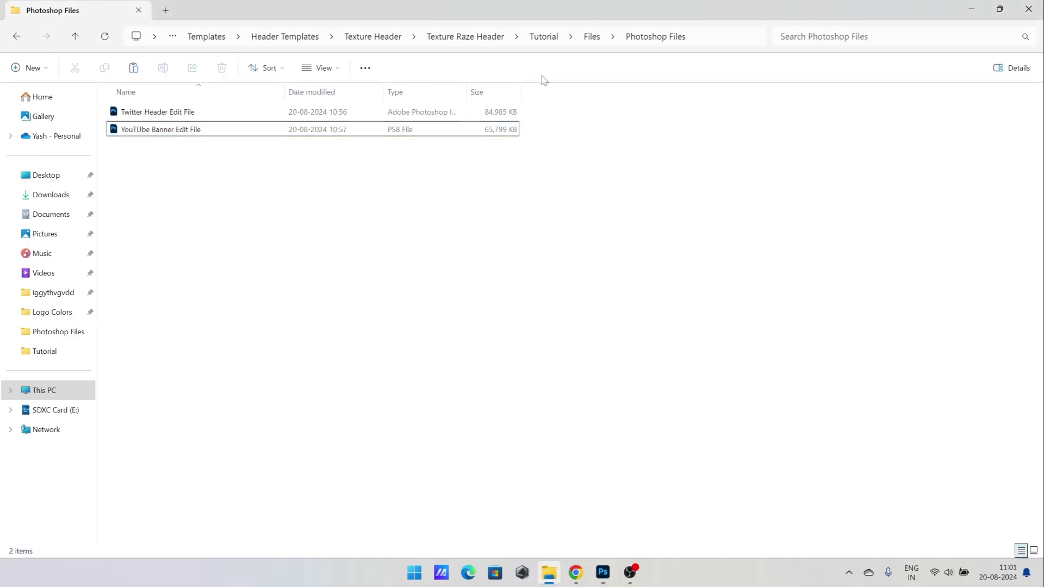
{"action": "left_click", "coordinate": [543, 36]}
{"action": "double_click", "coordinate": [363, 140]}
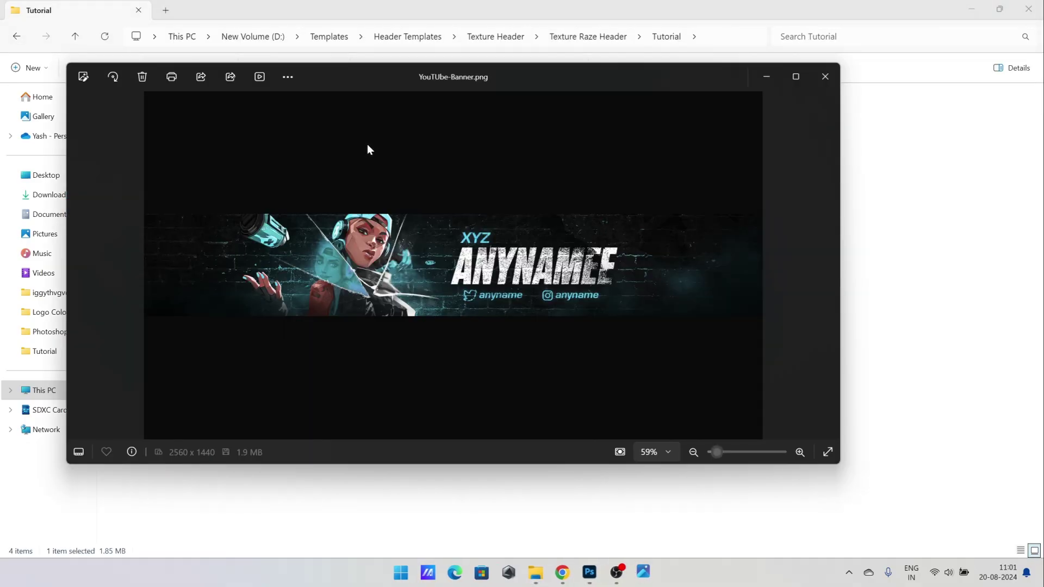
{"action": "left_click", "coordinate": [800, 71]}
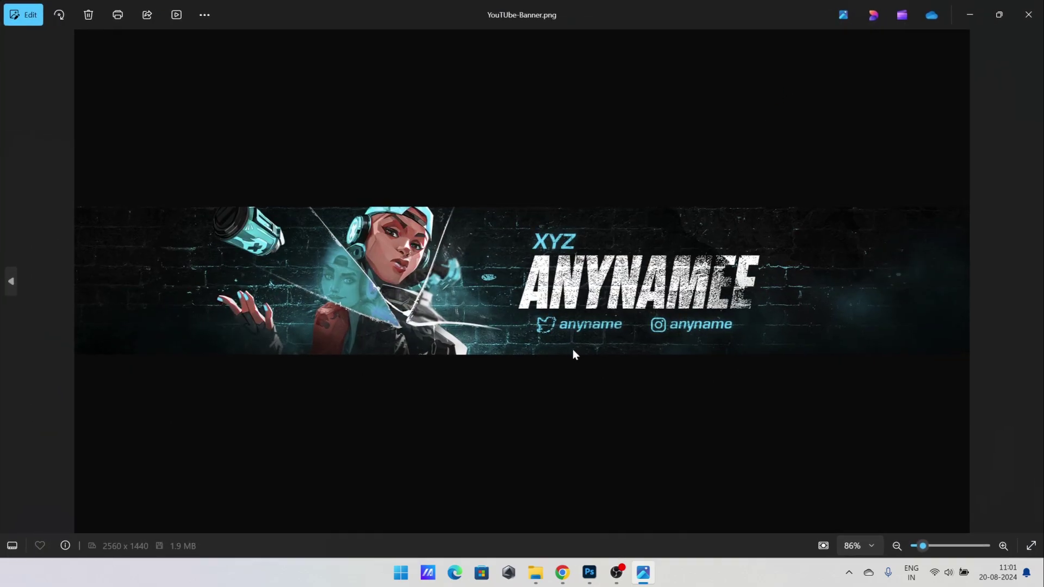